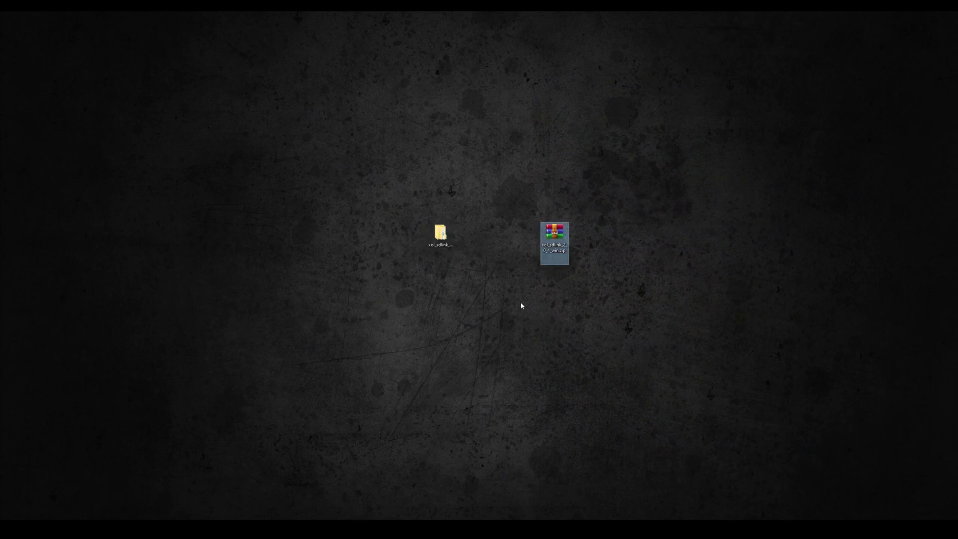
- Copy the xol_sdlink folder from the extracted plugin folder
double_click(441, 235)
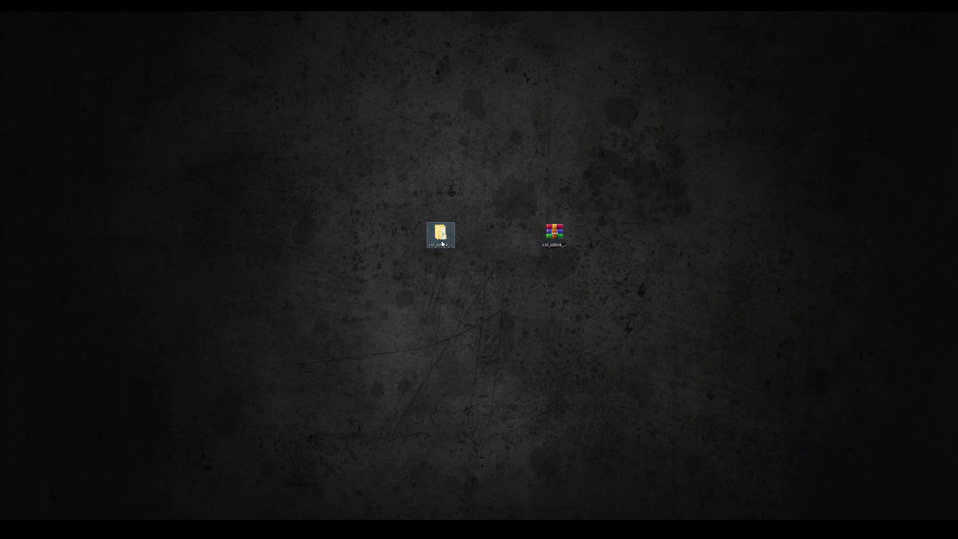
left_click(203, 229)
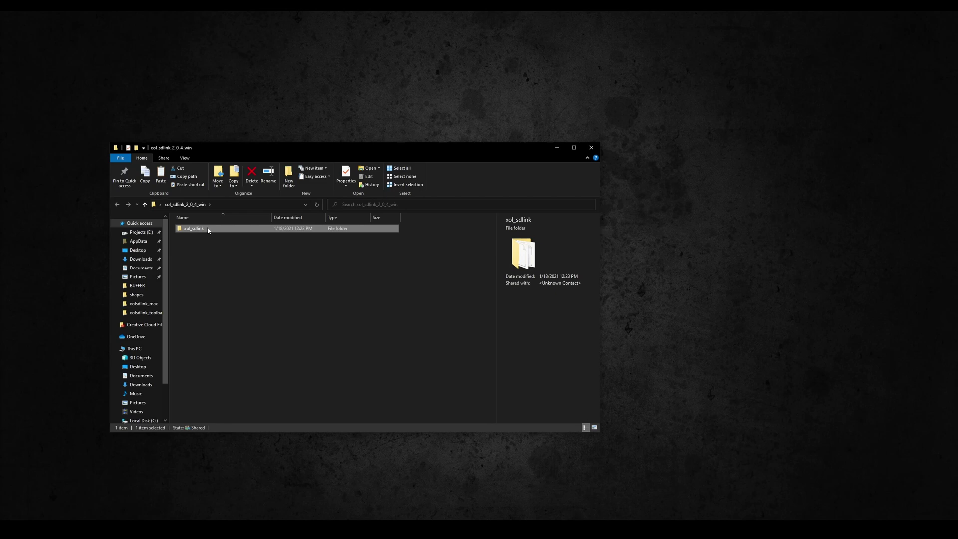
right_click(208, 229)
left_click(168, 401)
left_click(245, 338)
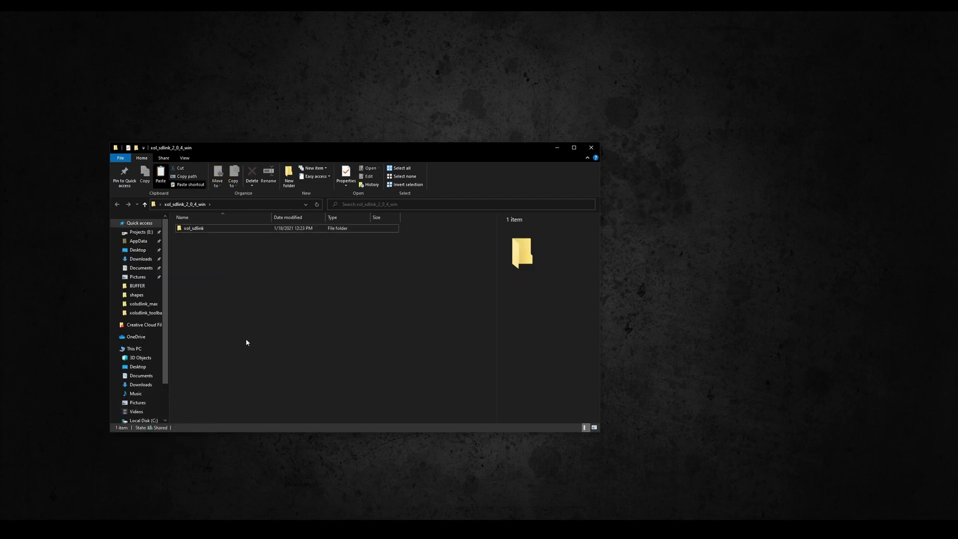
- Paste xol_sdlink into Documents > Allegorithmic > Substance Designer > python > sduserplugins
left_click(141, 268)
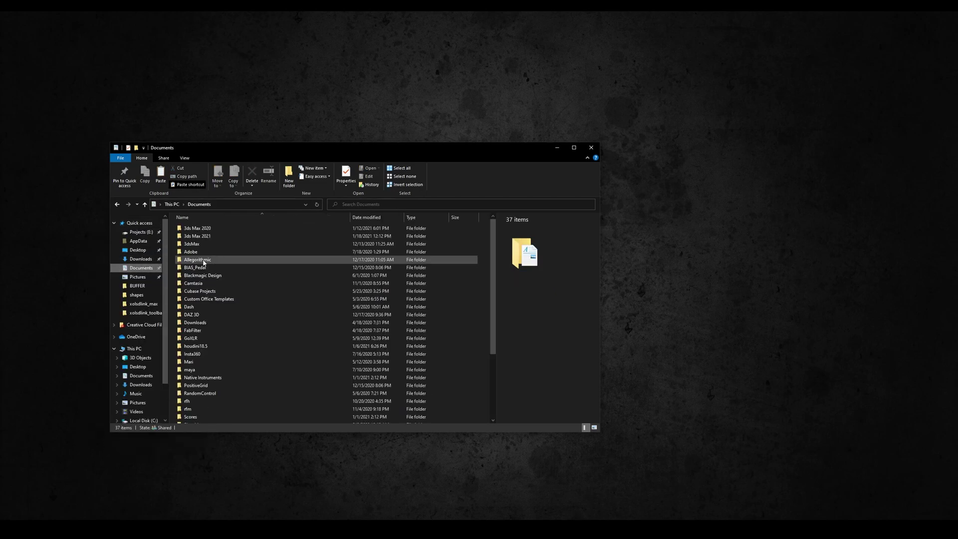
double_click(215, 261)
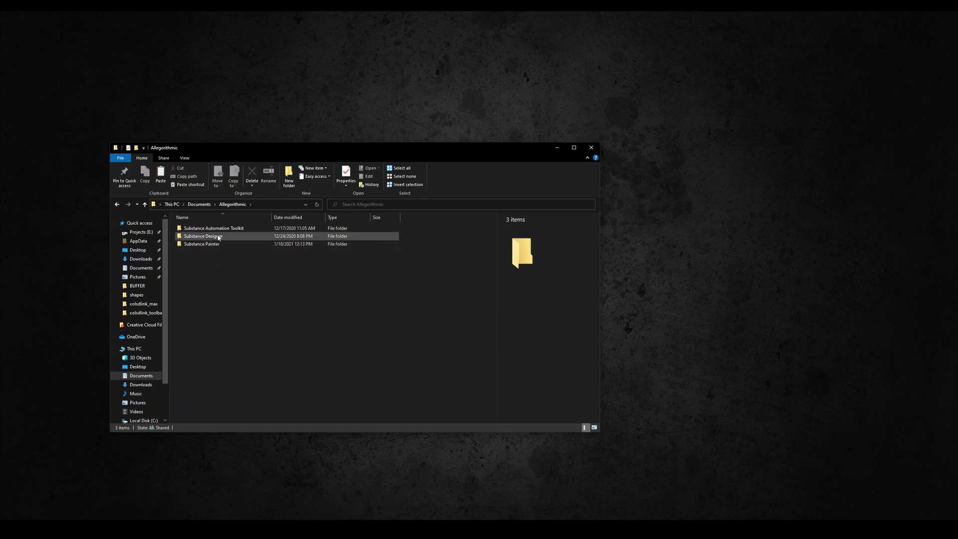
double_click(218, 236)
double_click(218, 235)
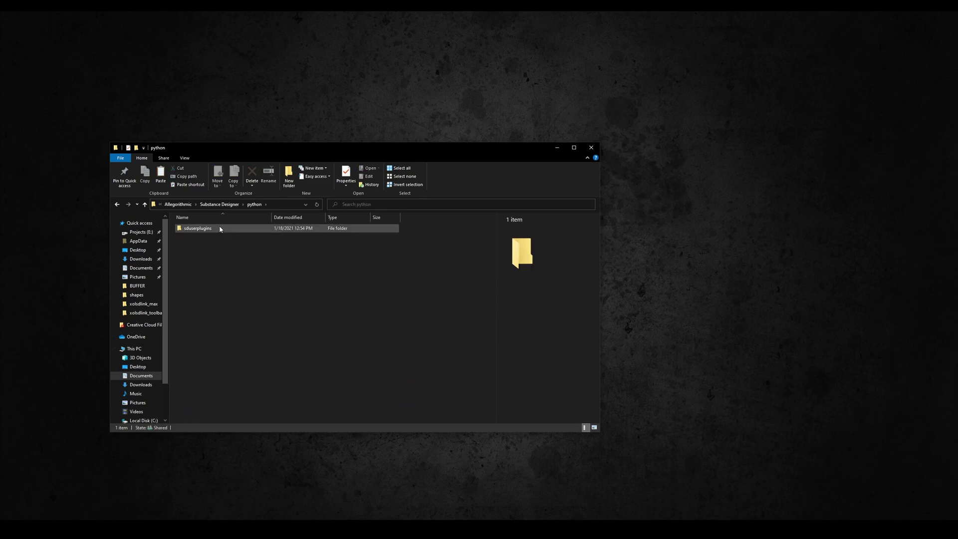
left_click(220, 230)
double_click(220, 229)
right_click(232, 259)
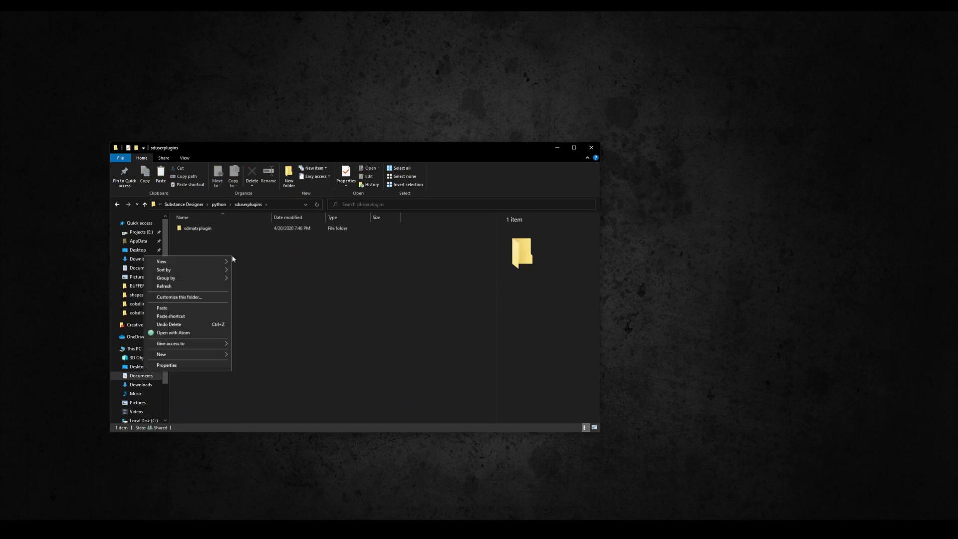
left_click(189, 310)
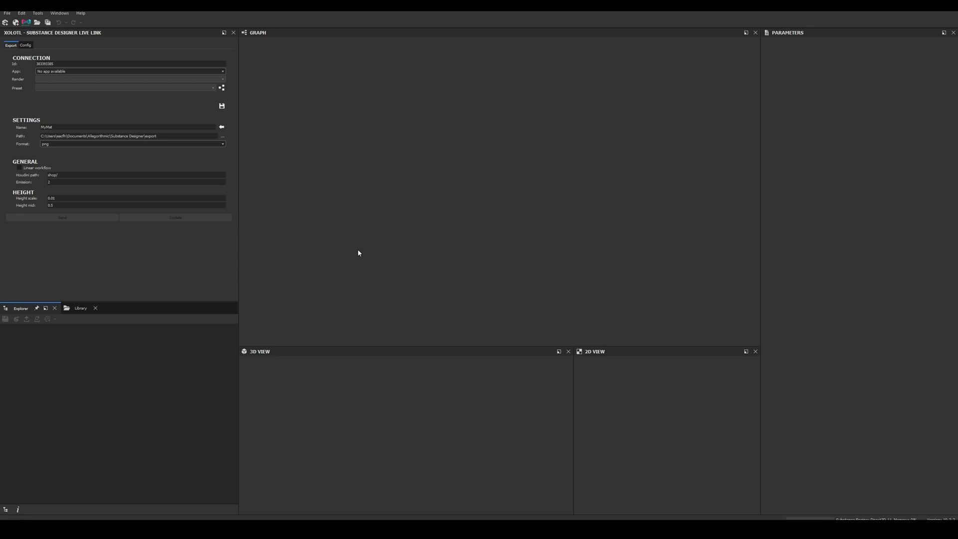
left_click(37, 13)
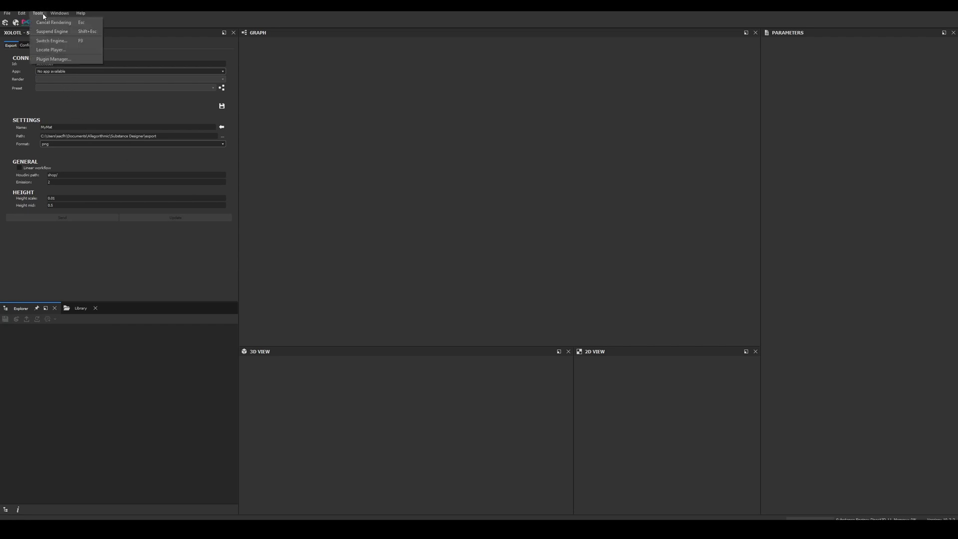
left_click(73, 56)
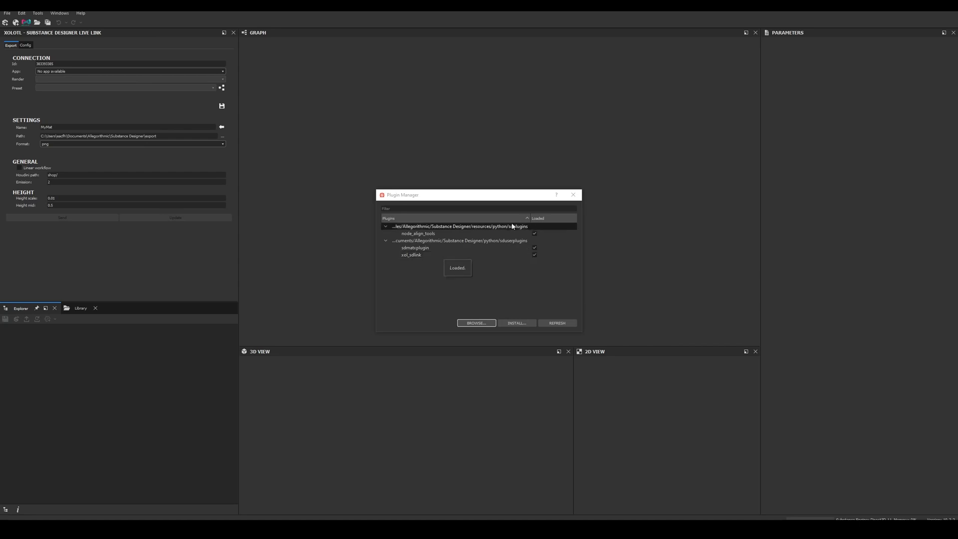
left_click(574, 195)
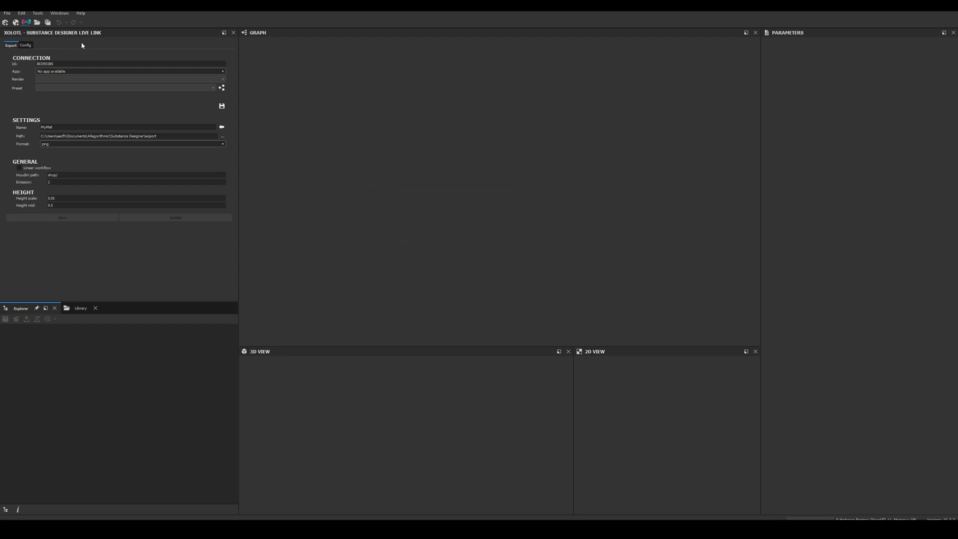
- Reopen the Xolotl - Substance Designer Live Link panel from the Windows menu
left_click(60, 13)
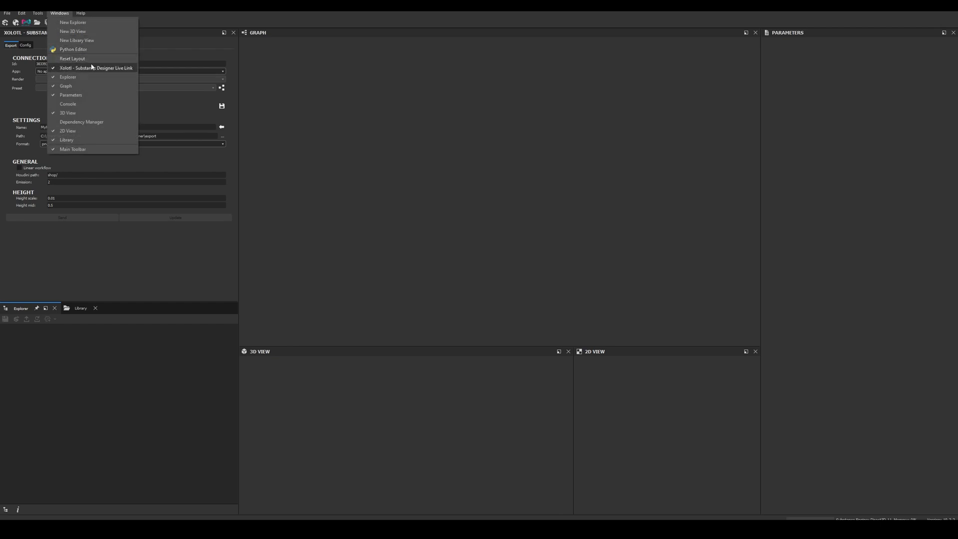
left_click(269, 271)
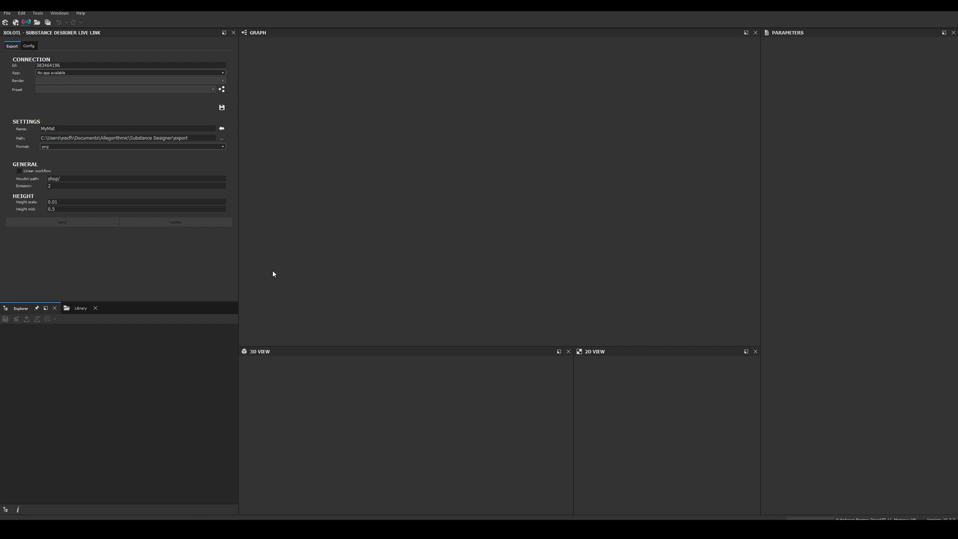
- Set the 3DS Max version to 2021py3 in the Live Link Config tab
left_click(28, 47)
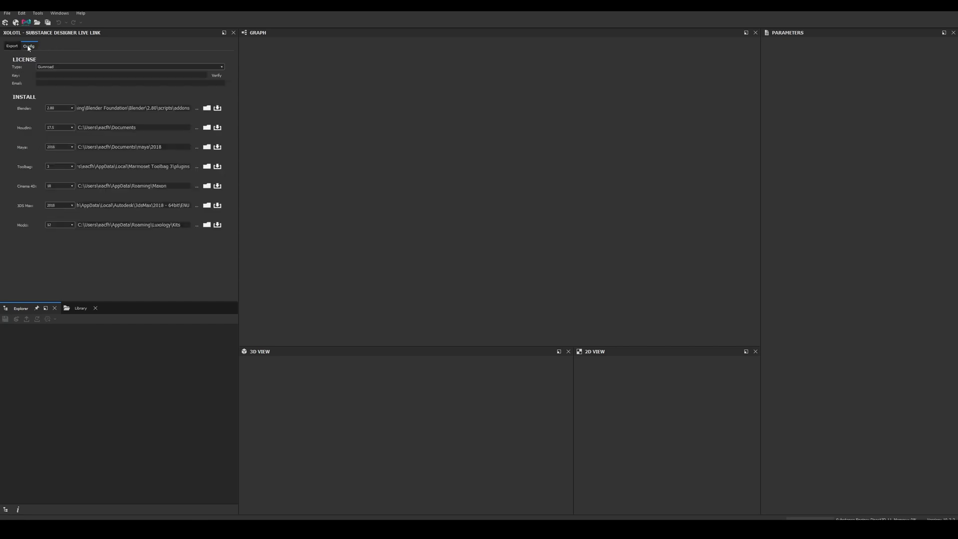
left_click(60, 206)
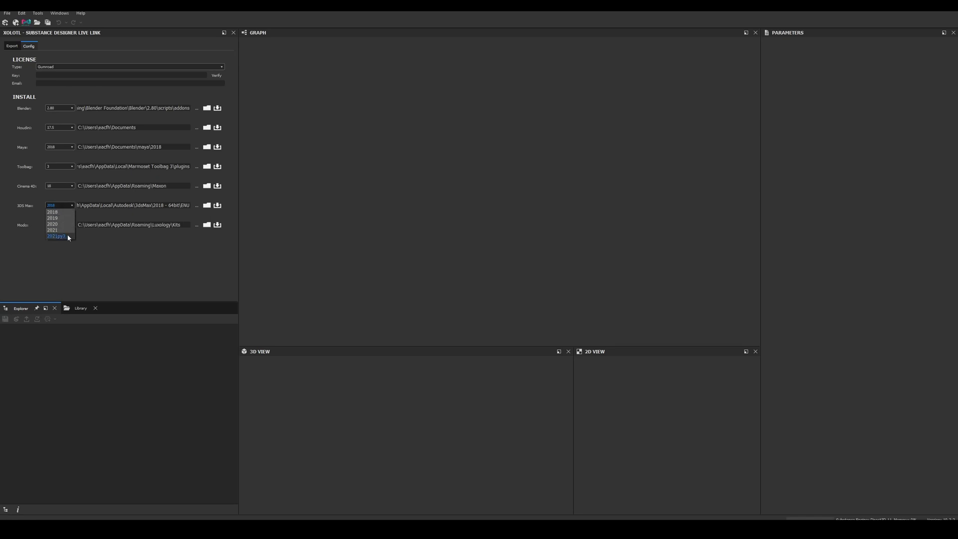
left_click(56, 237)
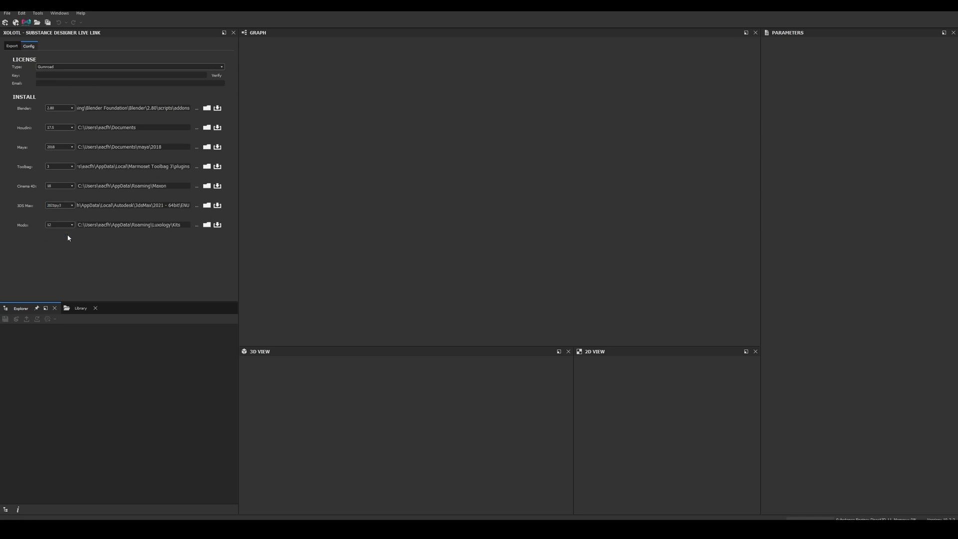
- Locate the installed xol_sdlink folder under the 3ds Max scripts > python folder
left_click(207, 205)
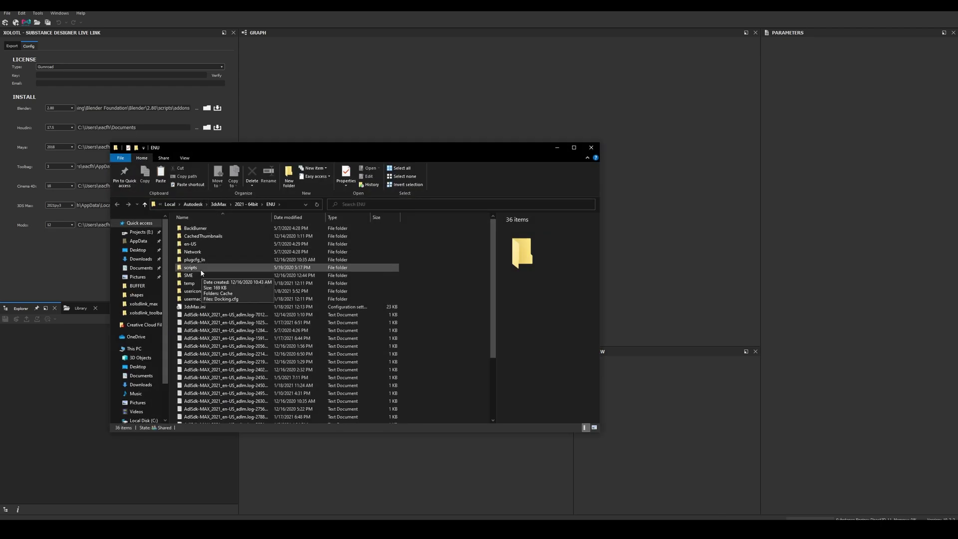
double_click(202, 269)
double_click(206, 229)
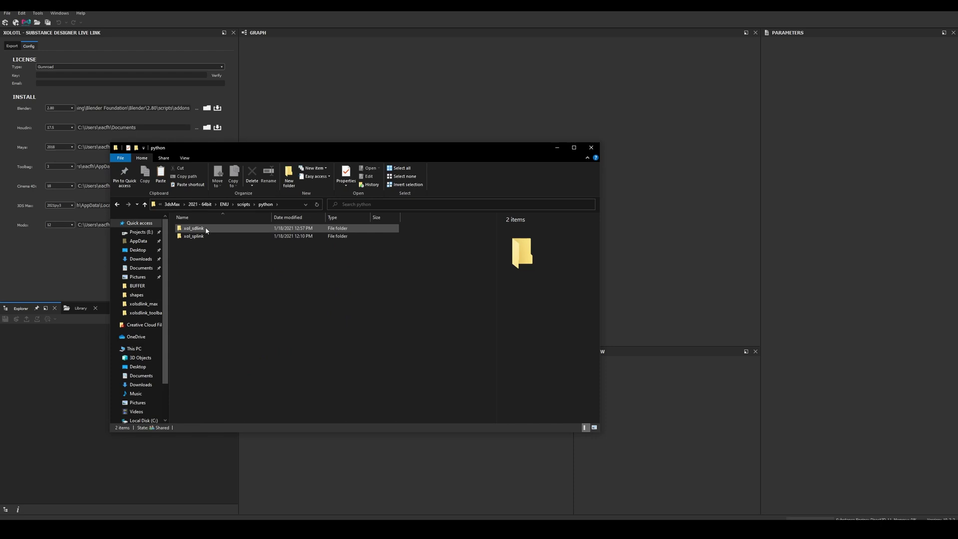
left_click(203, 231)
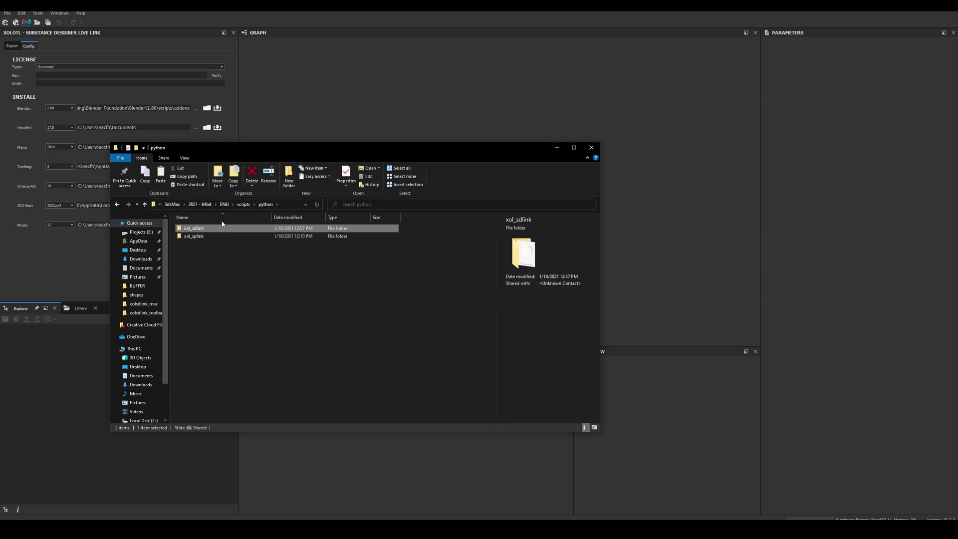
- Locate the xolsdlink.mcr macro in the ENU > usermacros folder
left_click(224, 204)
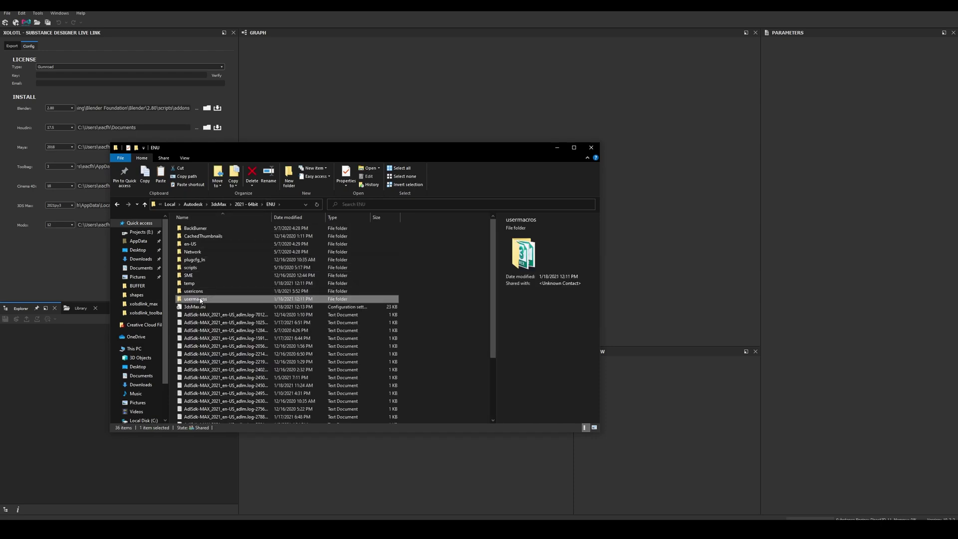
double_click(199, 300)
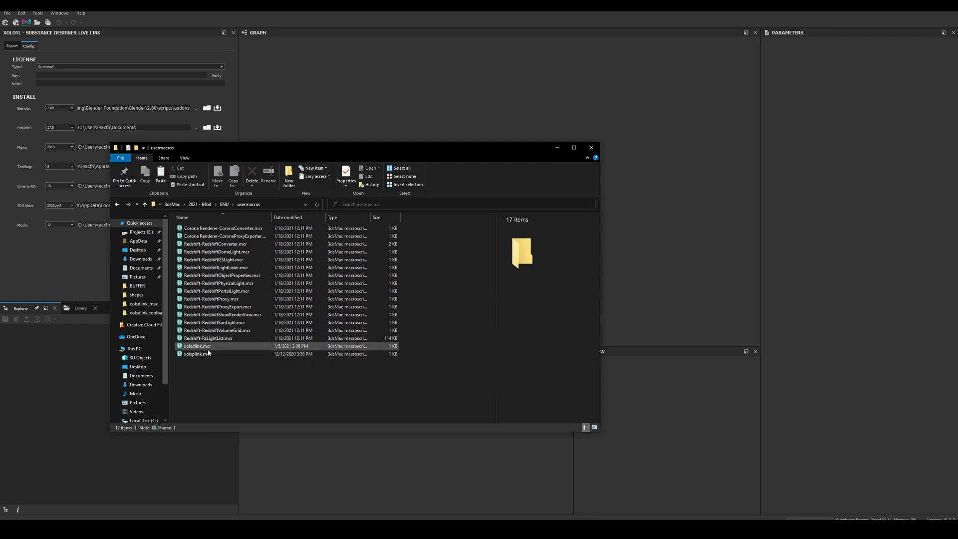
left_click(215, 346)
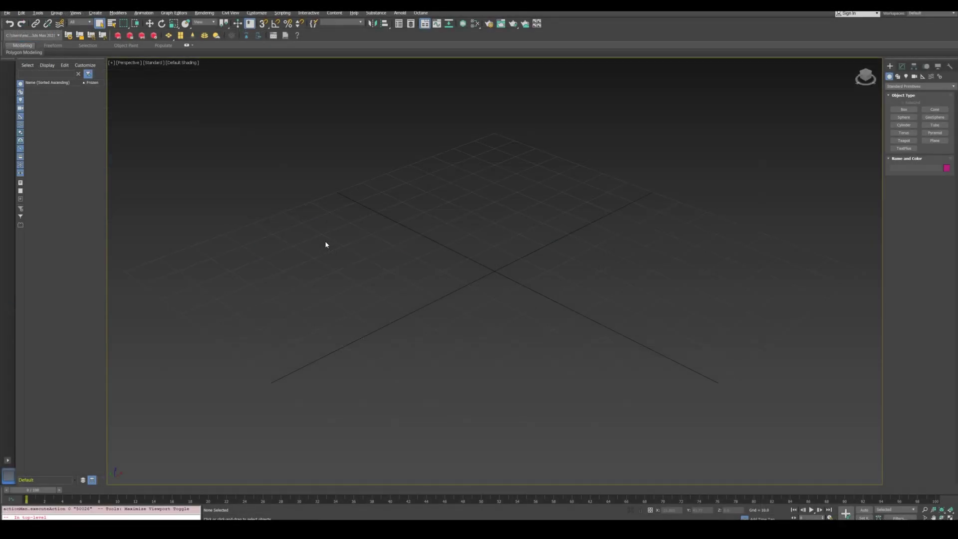
- Drag the Xolotl Substance Designer LiveLink action from Customize User Interface onto the main toolbar
left_click(257, 13)
left_click(266, 24)
left_click(307, 174)
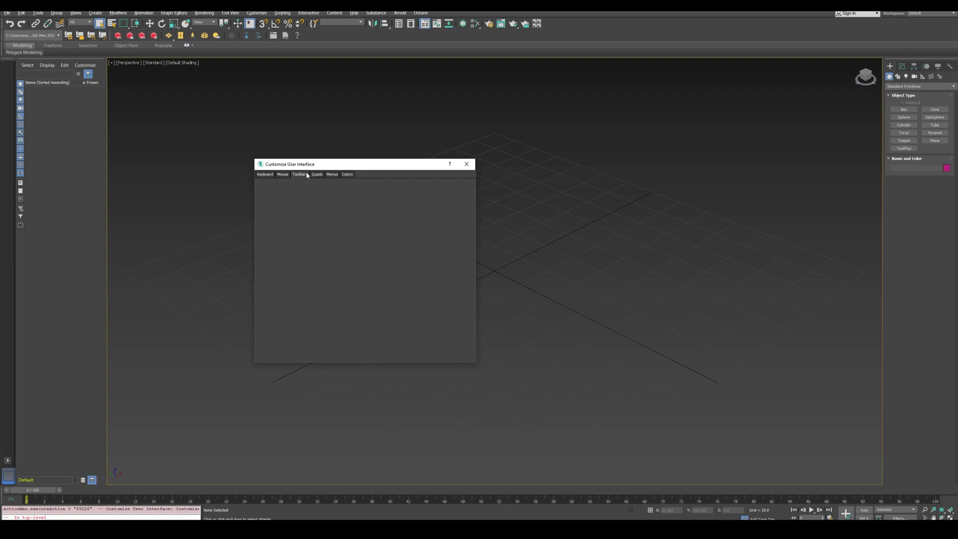
left_click(309, 199)
scroll(317, 227, "down", 20)
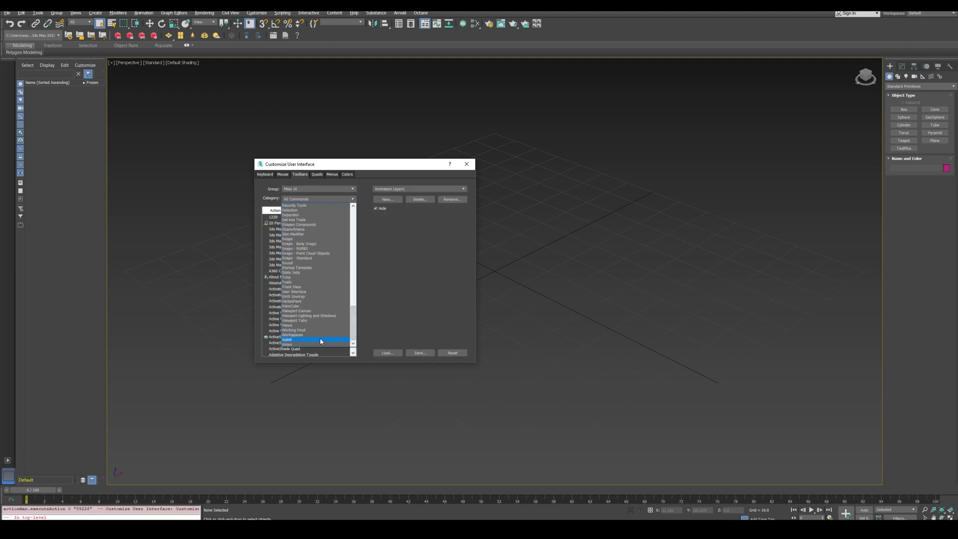
left_click(320, 340)
left_click_drag(282, 218, 462, 24)
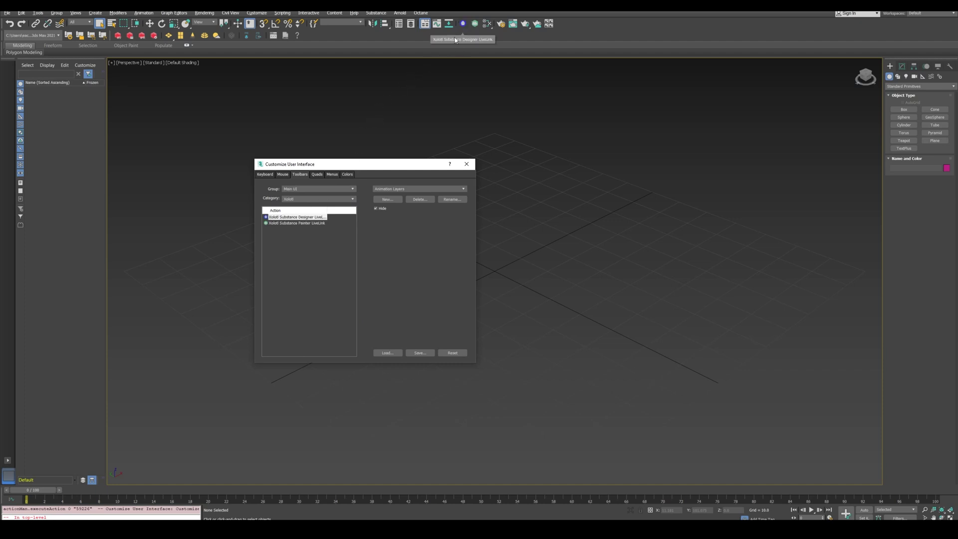
- Add the Xolotl LiveLink launcher to the toolbar, start it, and close its dialog
left_click(466, 164)
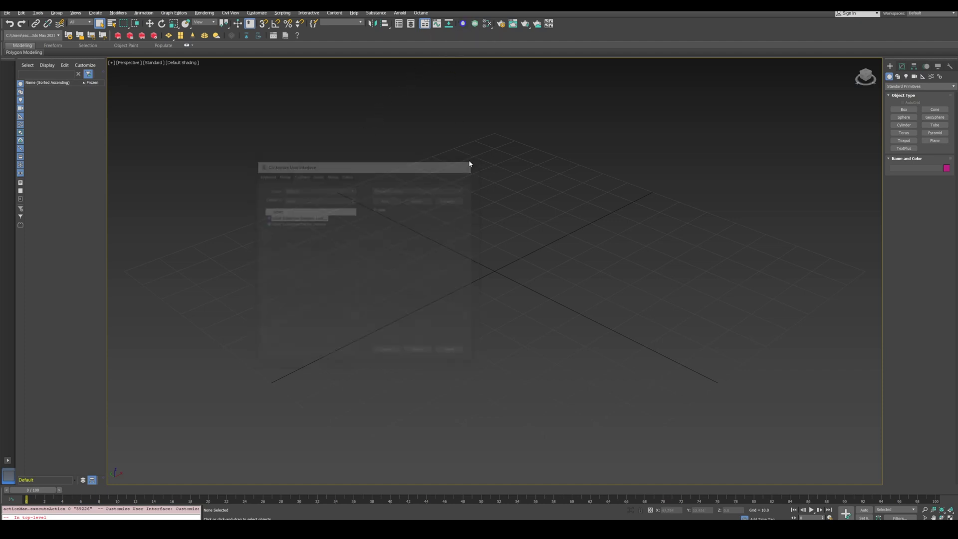
left_click(464, 23)
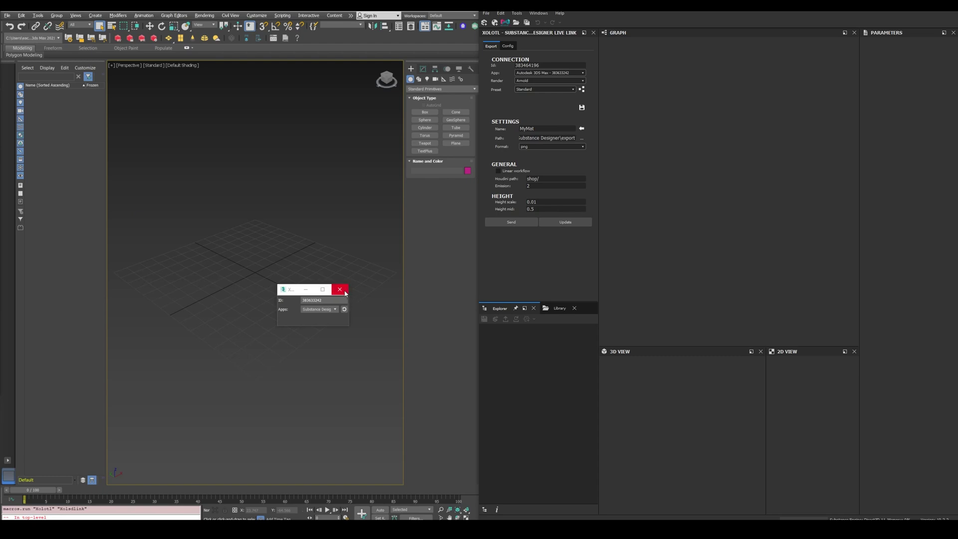
left_click(340, 289)
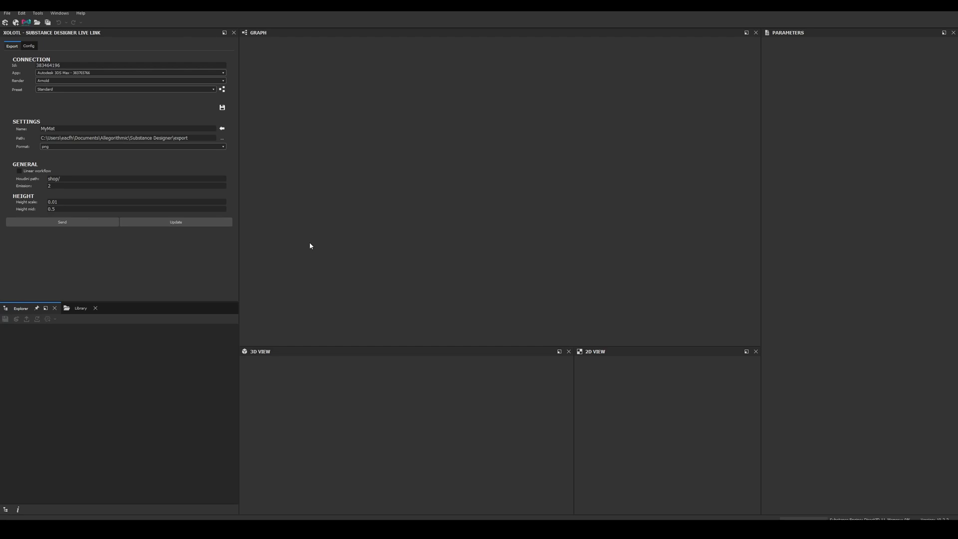
- Open the Python editor, then paste and verify the licence key in Live Link Config
left_click(37, 13)
left_click(90, 59)
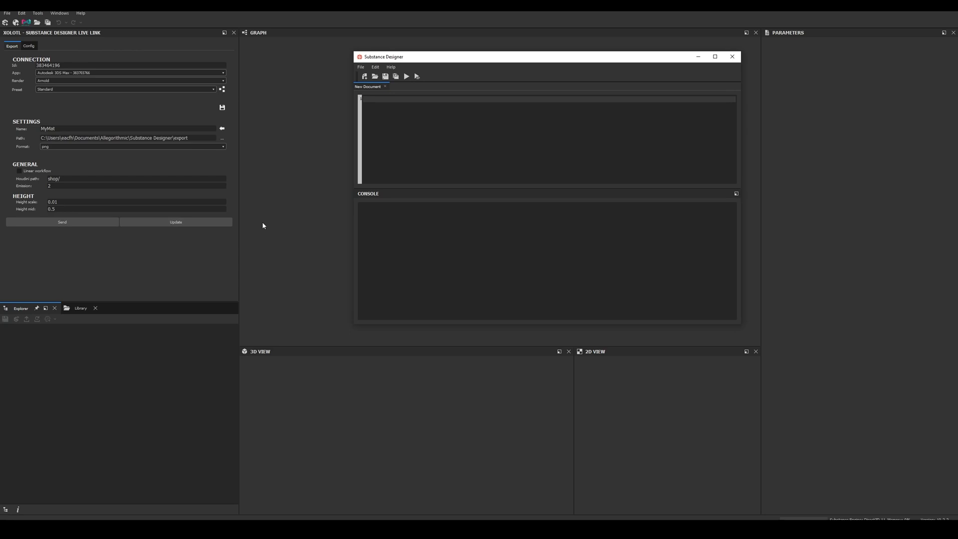
left_click(28, 46)
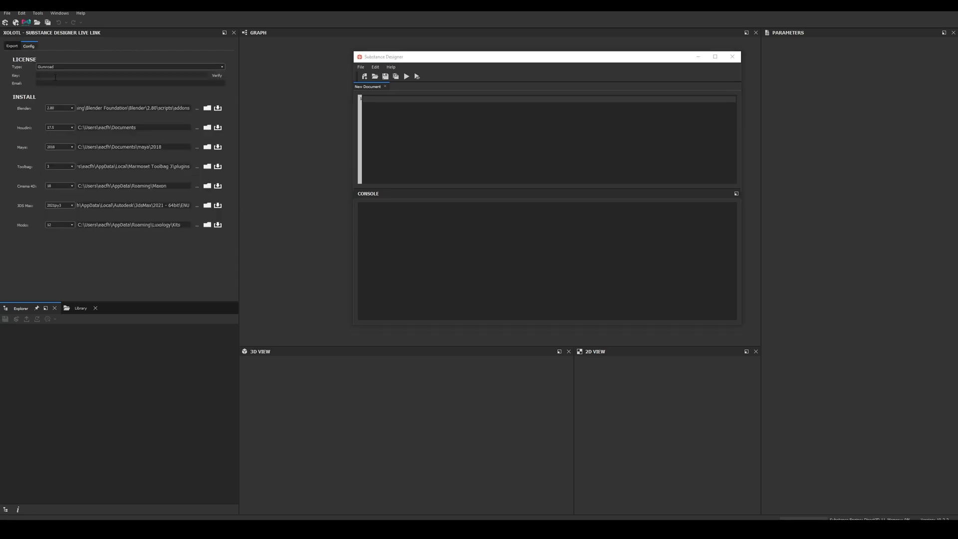
right_click(85, 76)
left_click(103, 113)
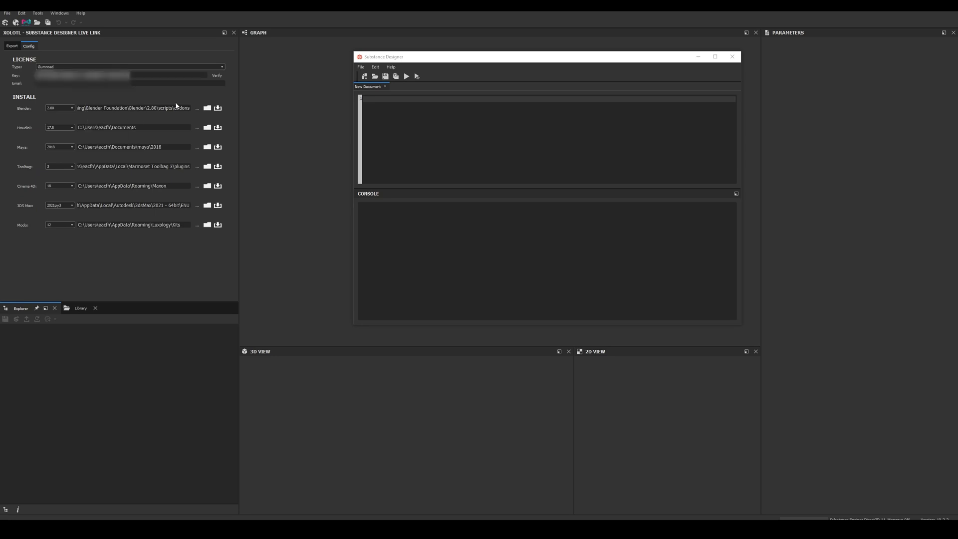
left_click(218, 76)
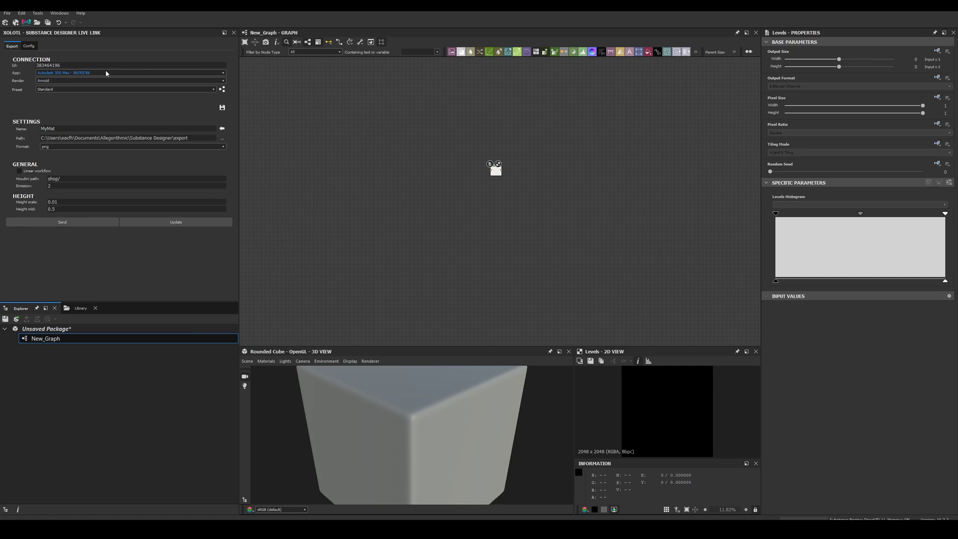
- Target the running 3ds Max app with Redshift render and the Standard preset
left_click_drag(61, 65, 29, 66)
left_click(96, 72)
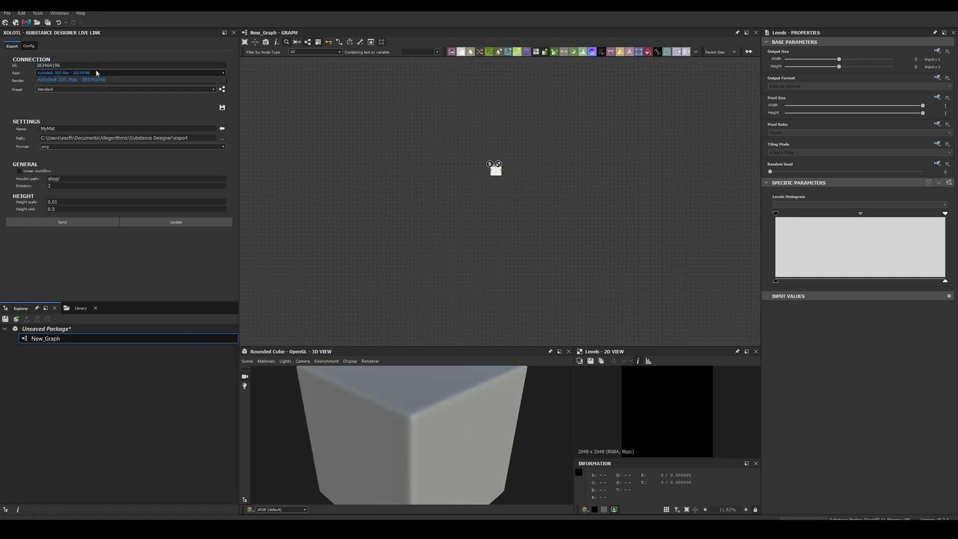
left_click(97, 79)
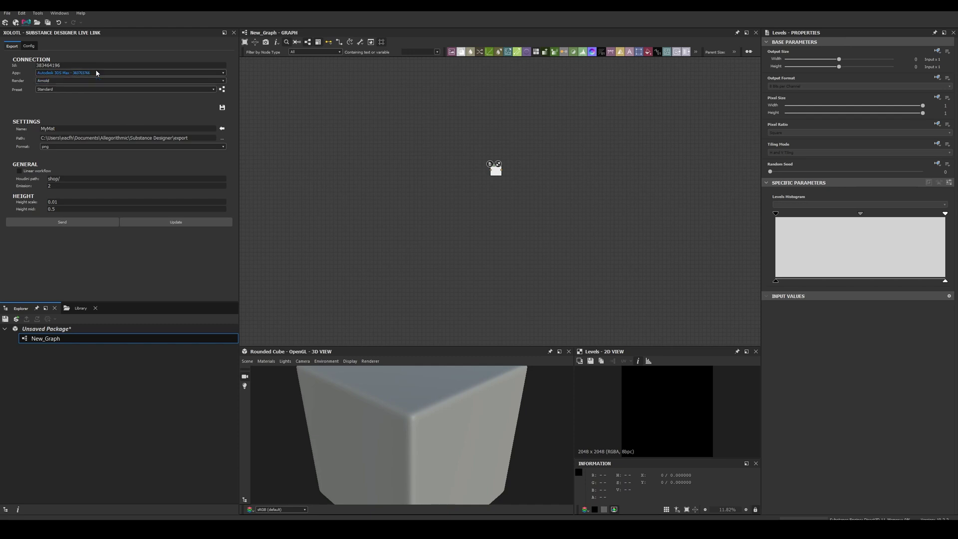
left_click(99, 81)
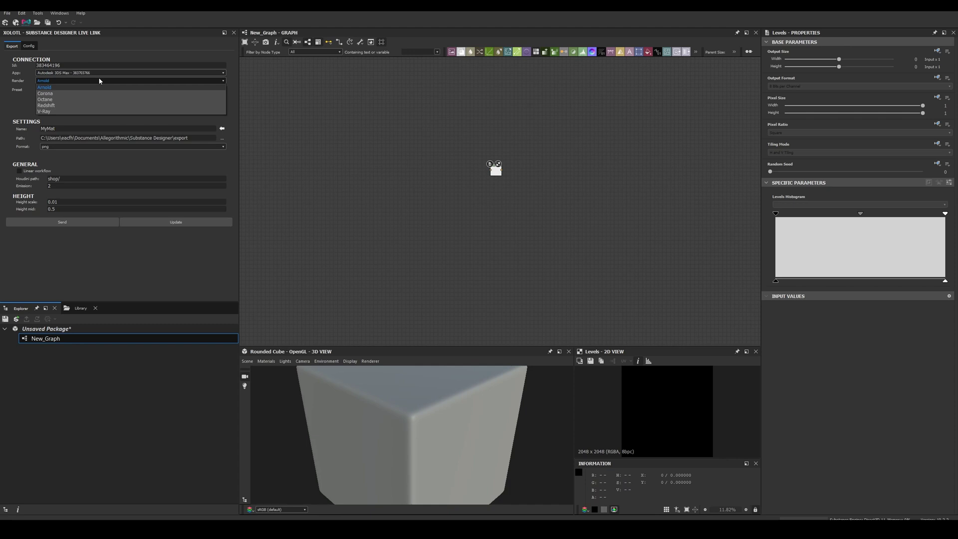
left_click(95, 104)
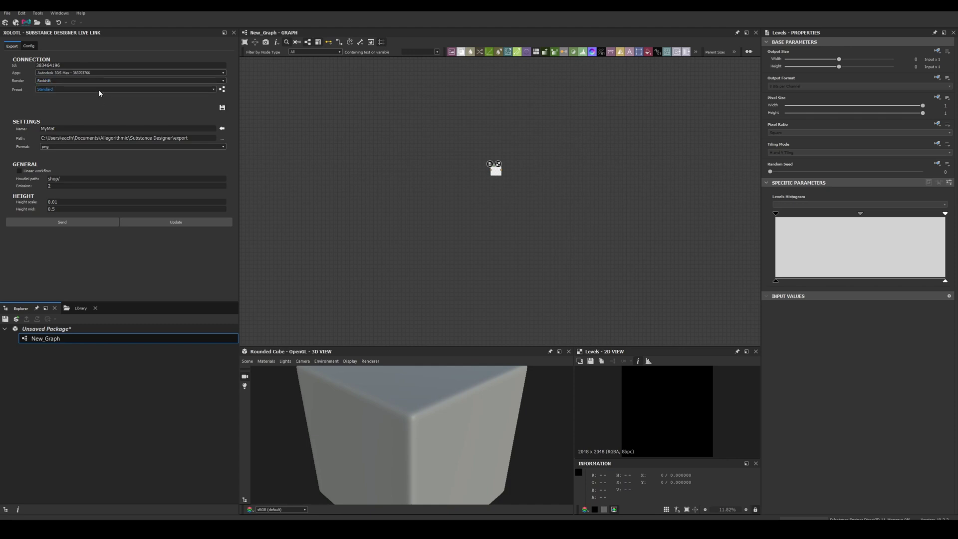
left_click(100, 90)
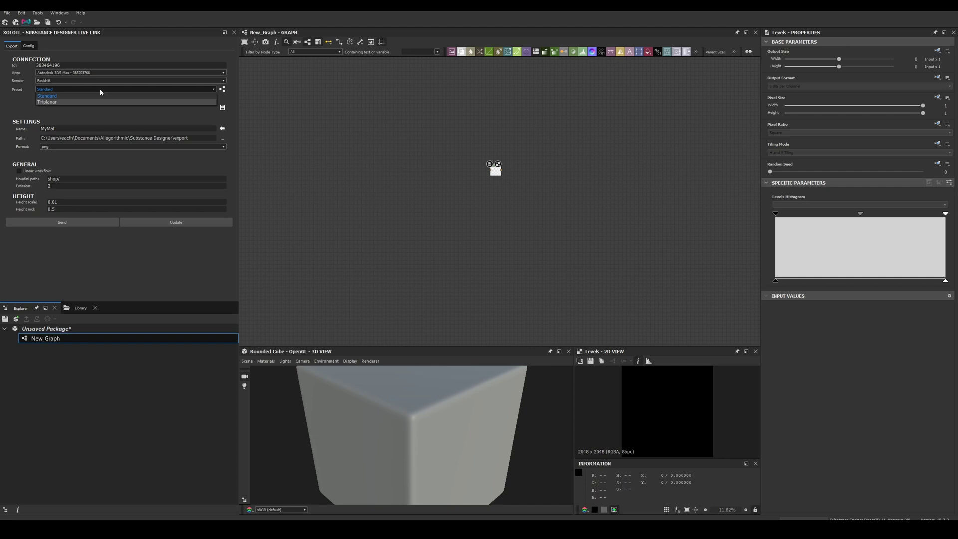
left_click(100, 90)
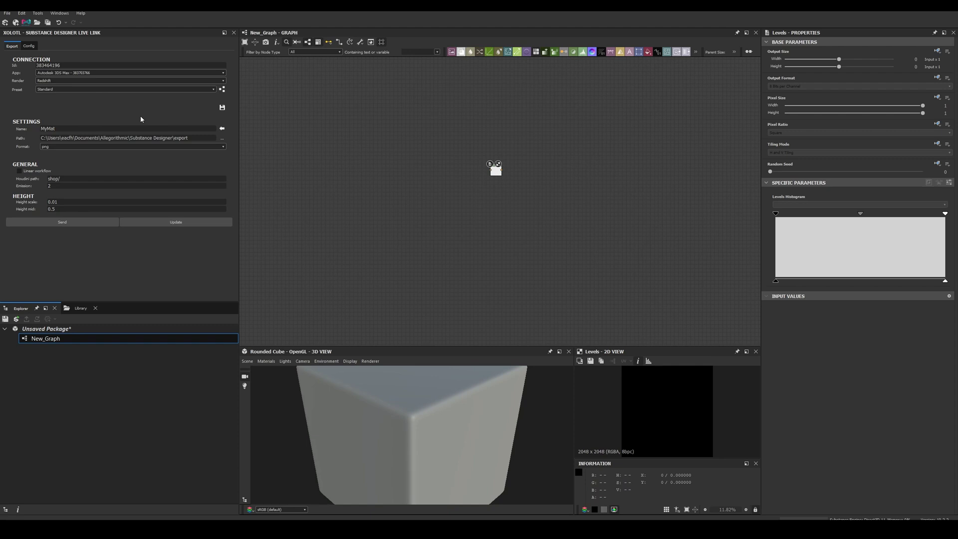
- Generate the output nodes and delete the duplicate right-hand column of outputs
left_click(223, 89)
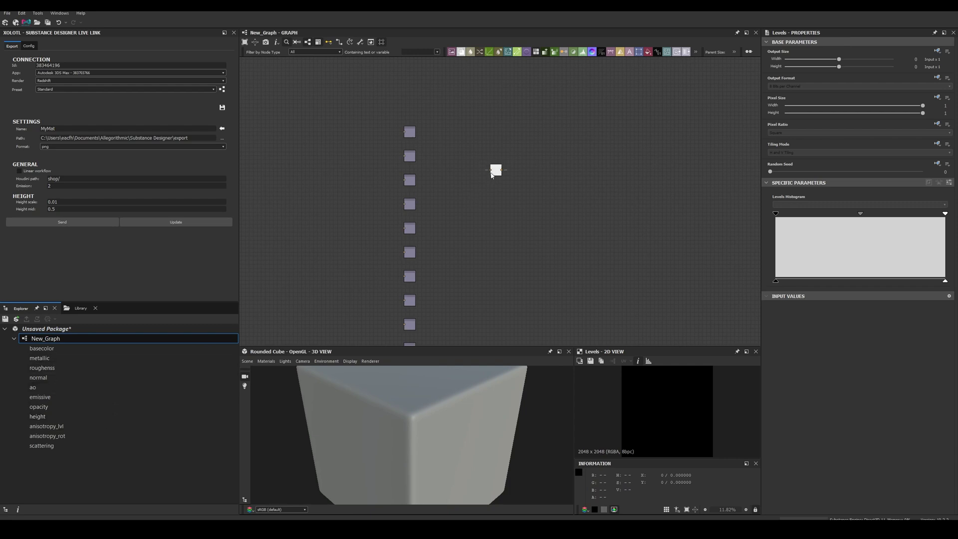
left_click(223, 89)
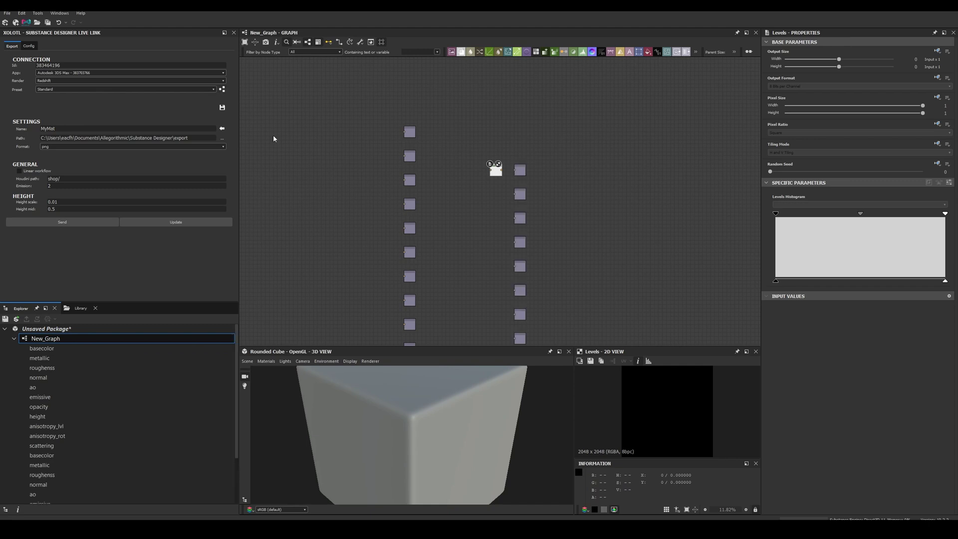
scroll(559, 200, "down", 3)
middle_click_drag(578, 238, 537, 185)
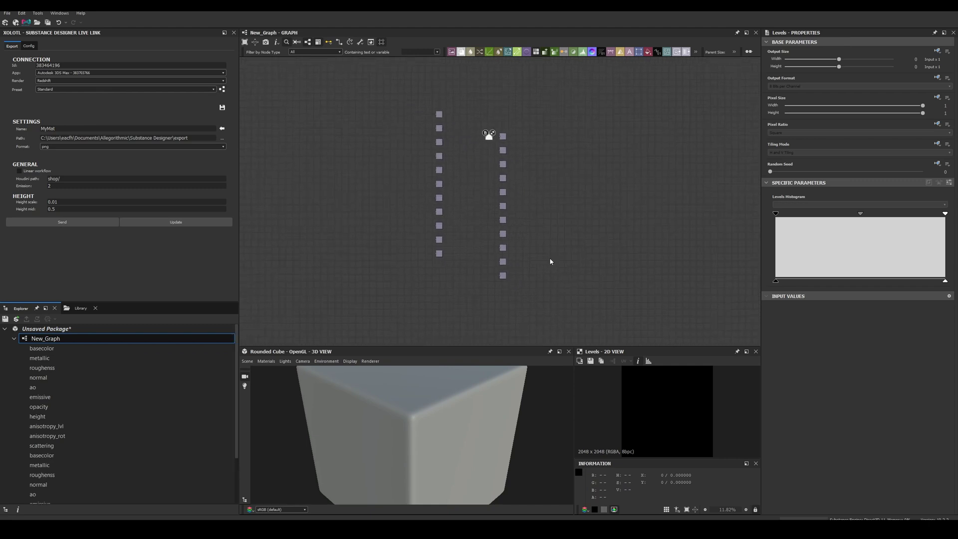
left_click_drag(519, 128, 478, 292)
key("Delete")
- Delete the opacity, height and anisotropy_lvl outputs, then inspect the emissive output
scroll(449, 210, "up", 5)
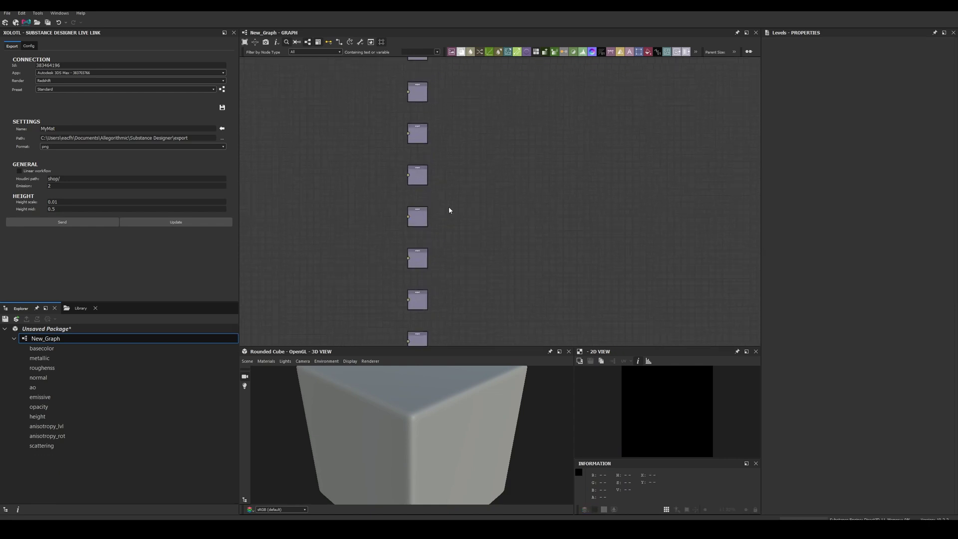
scroll(414, 172, "up", 3)
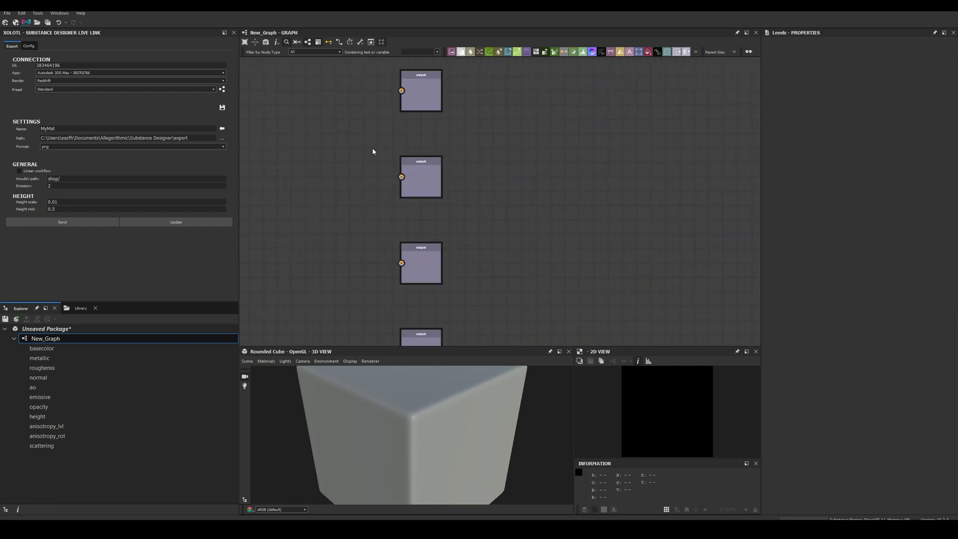
left_click_drag(374, 149, 477, 338)
key("Delete")
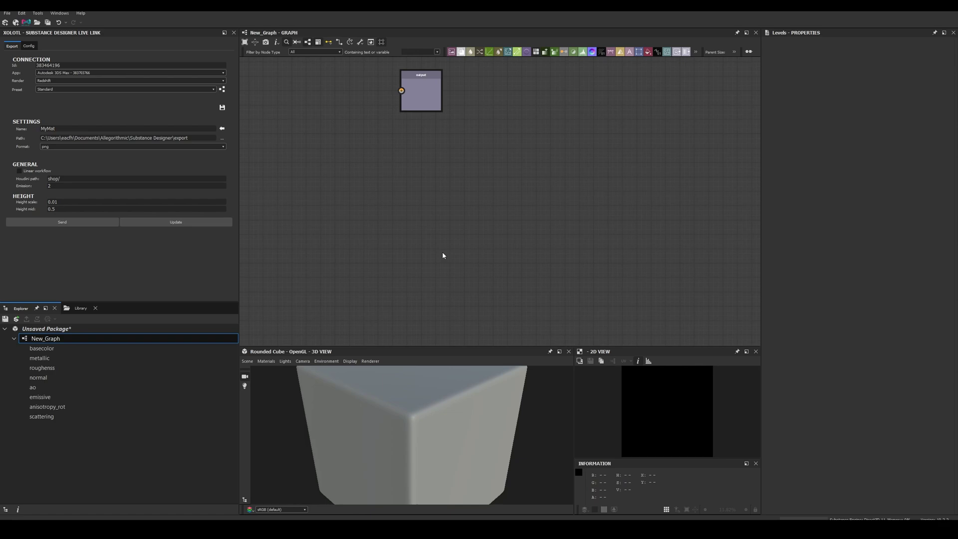
left_click(427, 92)
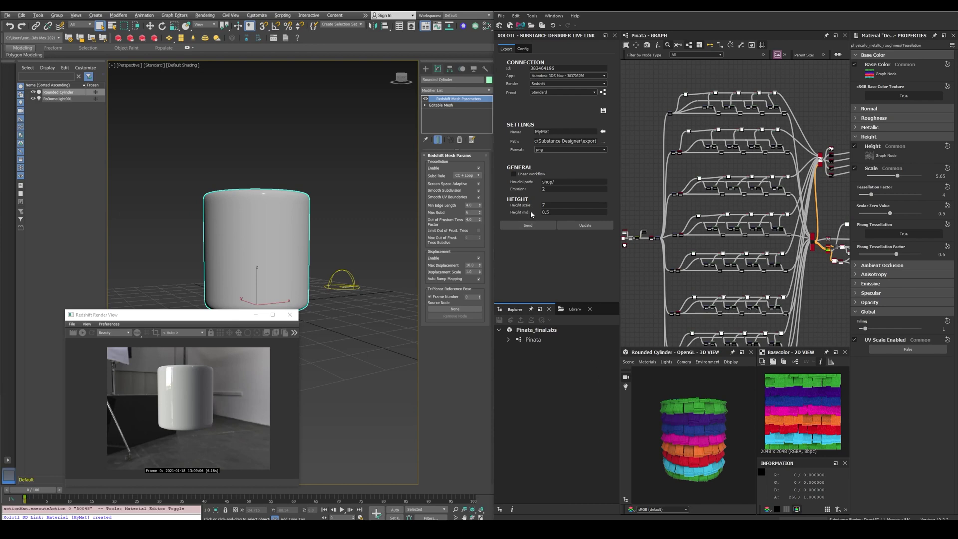
- Rename the material from MyMat to Pinata, keep png format, and enable Linear workflow
left_click_drag(560, 133, 534, 135)
left_click(604, 131)
left_click_drag(557, 143, 604, 145)
left_click(564, 149)
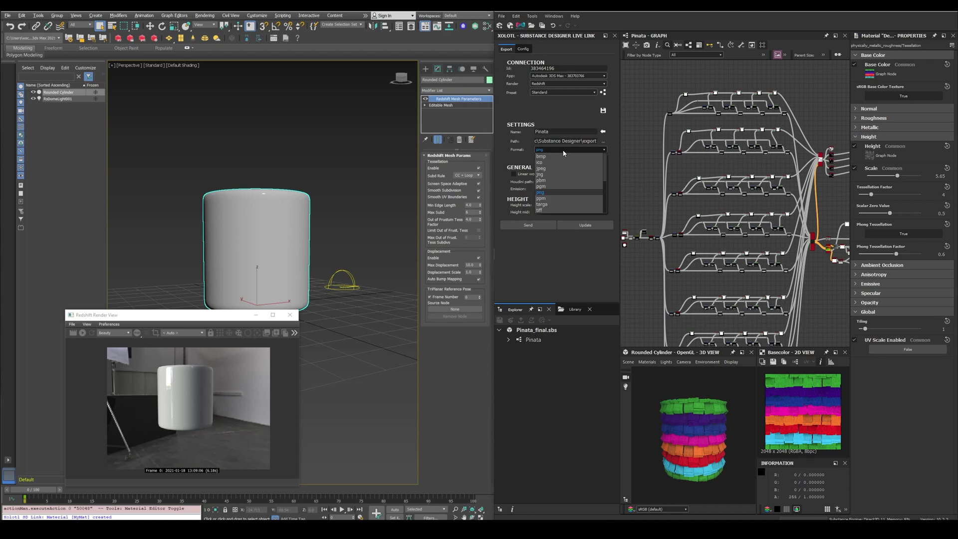
left_click(564, 151)
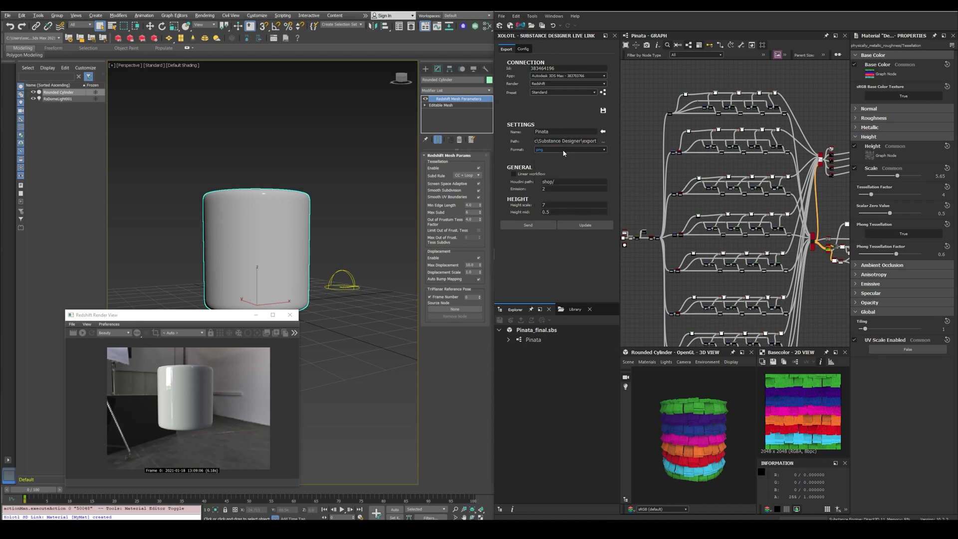
left_click(532, 174)
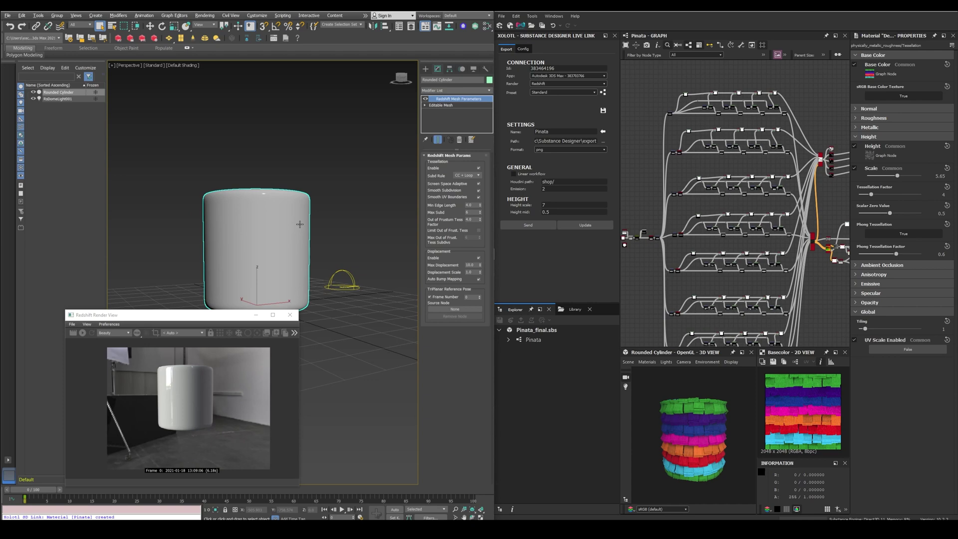
- From the Slate Material Editor, assign the Pinata Redshift material to the selected cylinder
left_click(475, 26)
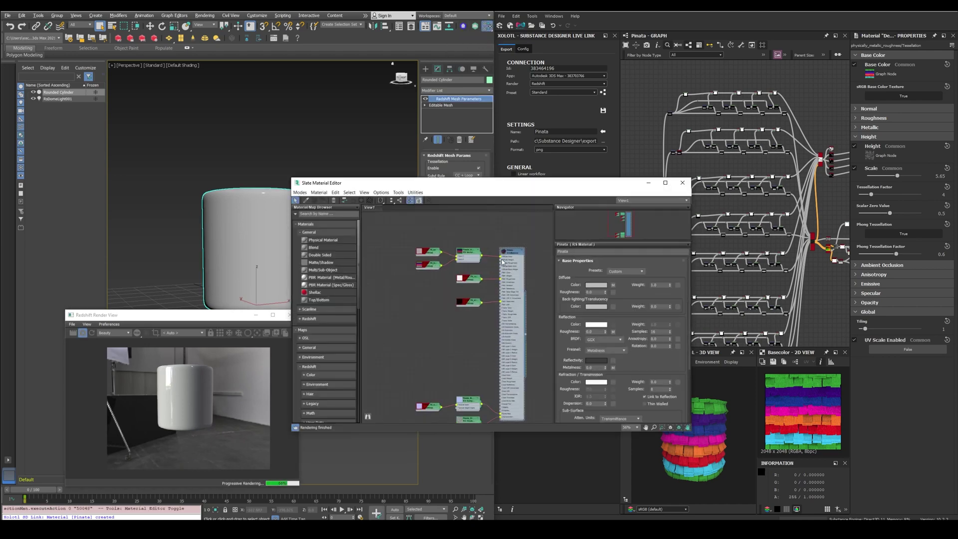
right_click(520, 254)
left_click(549, 261)
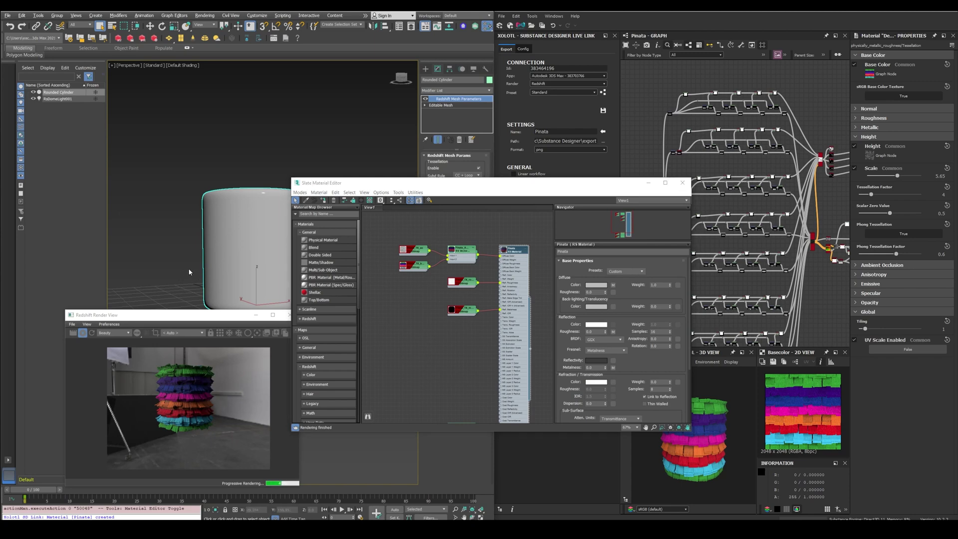
mouse_move(185, 271)
middle_mouse_down("alt")
mouse_move(193, 269)
mouse_move(178, 268)
middle_mouse_up("alt")
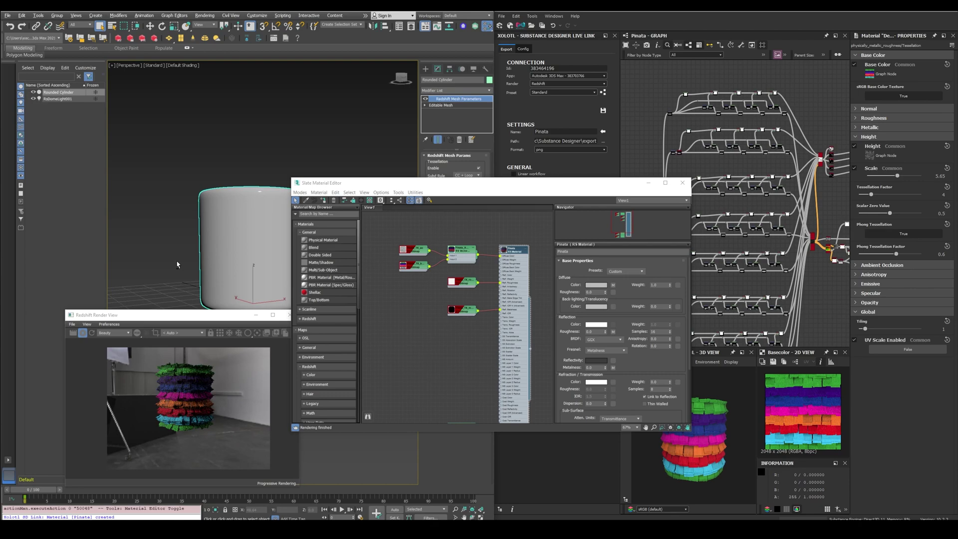